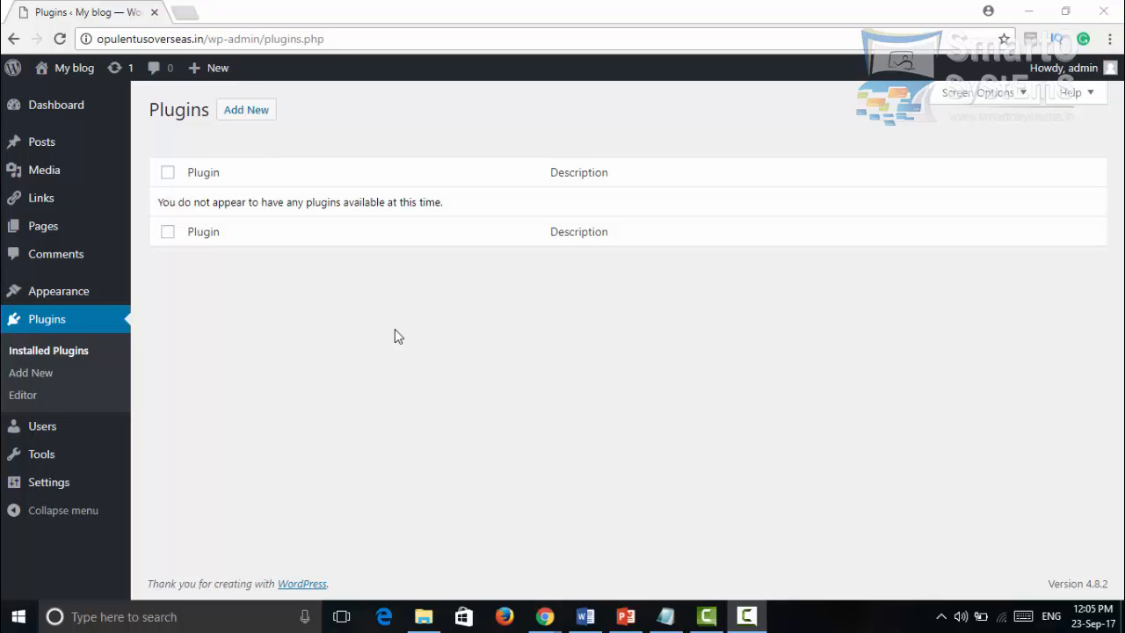
Open the page for adding new plugins and browse the featured plugins and popular tags.
left_click(262, 112)
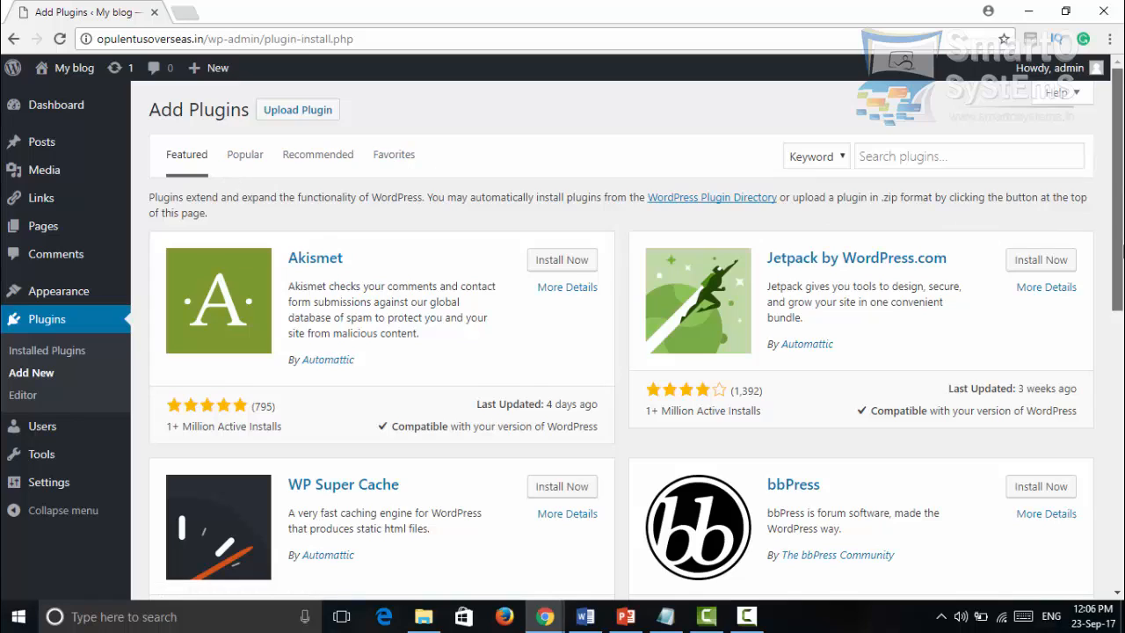
scroll(1119, 263, "down", 1)
scroll(622, 341, "down", 5)
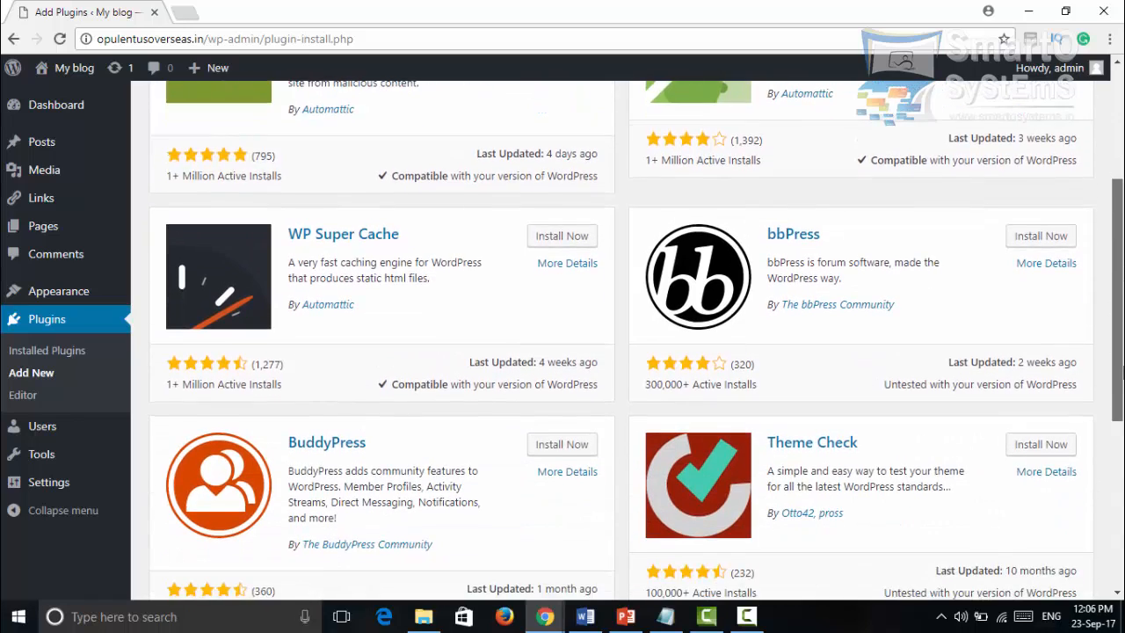
scroll(1121, 258, "up", 6)
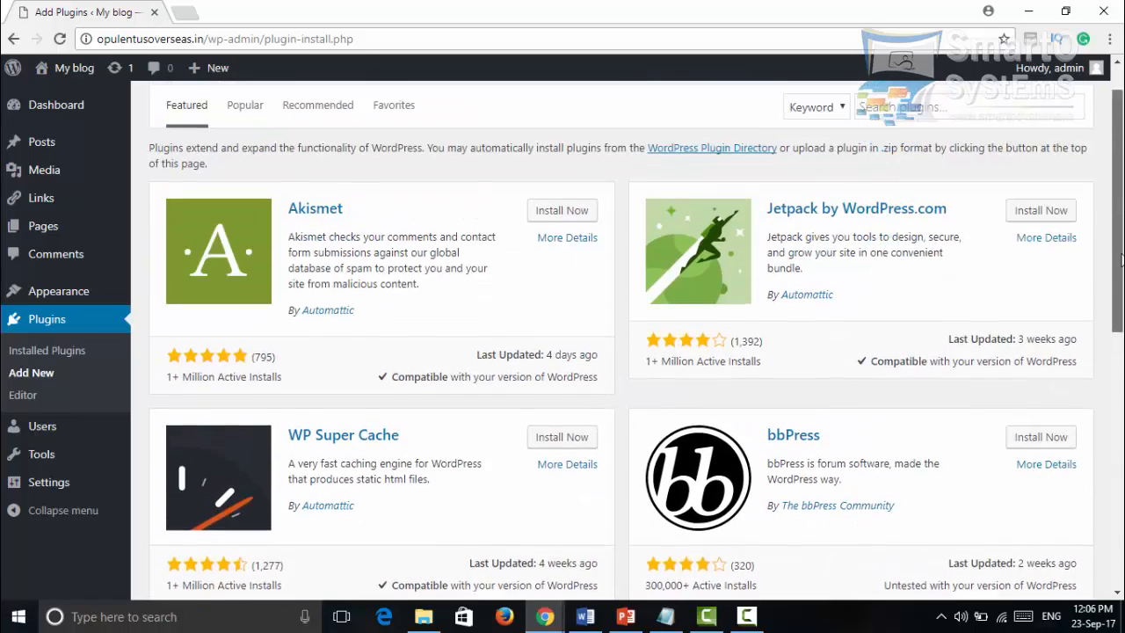
scroll(1121, 258, "down", 7)
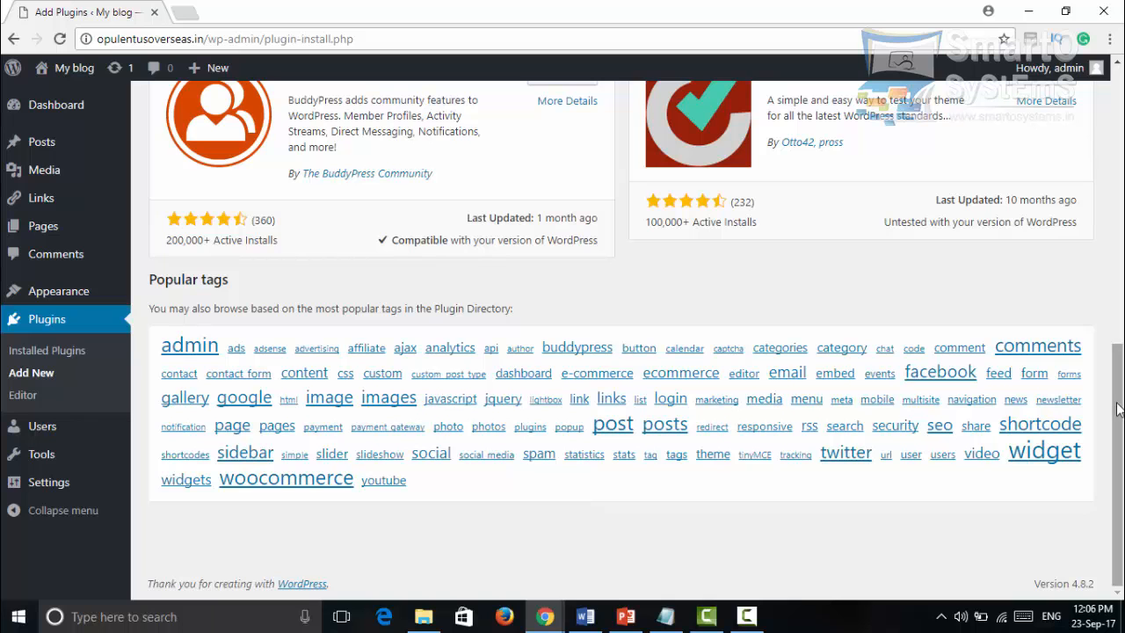
left_click_drag(1118, 403, 1118, 128)
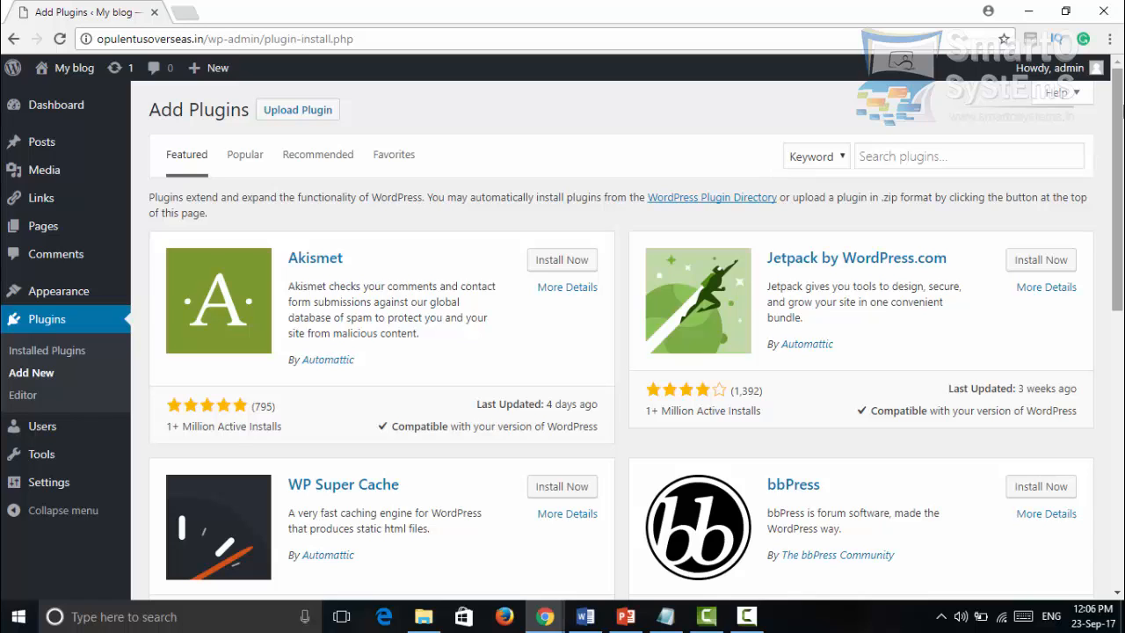
Search the plugin directory for "page builder".
left_click(898, 158)
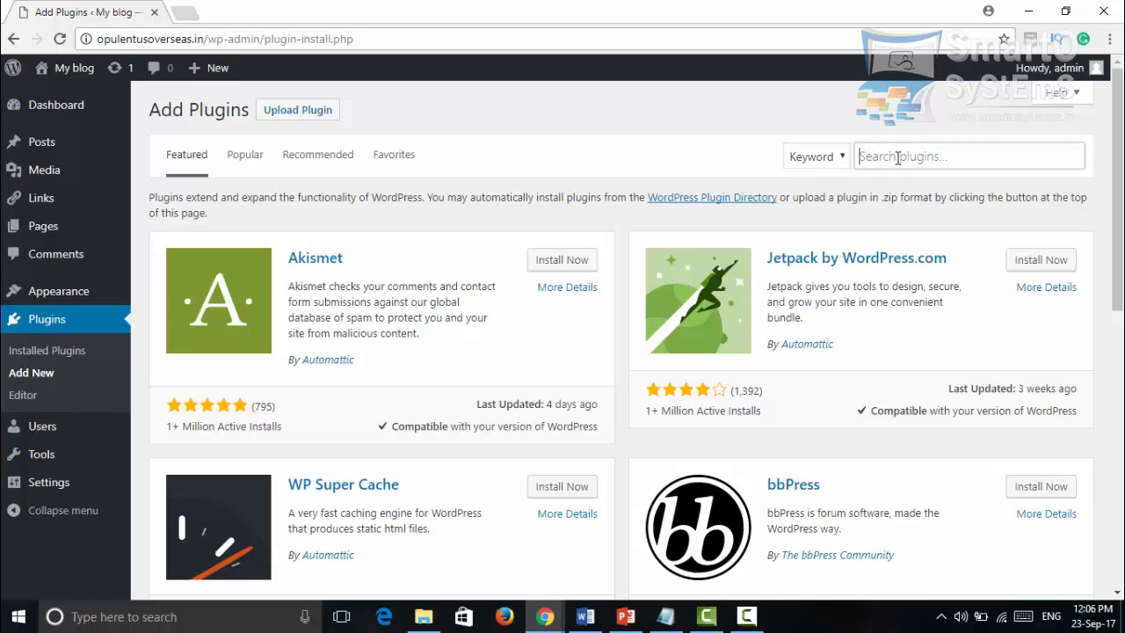
type("page")
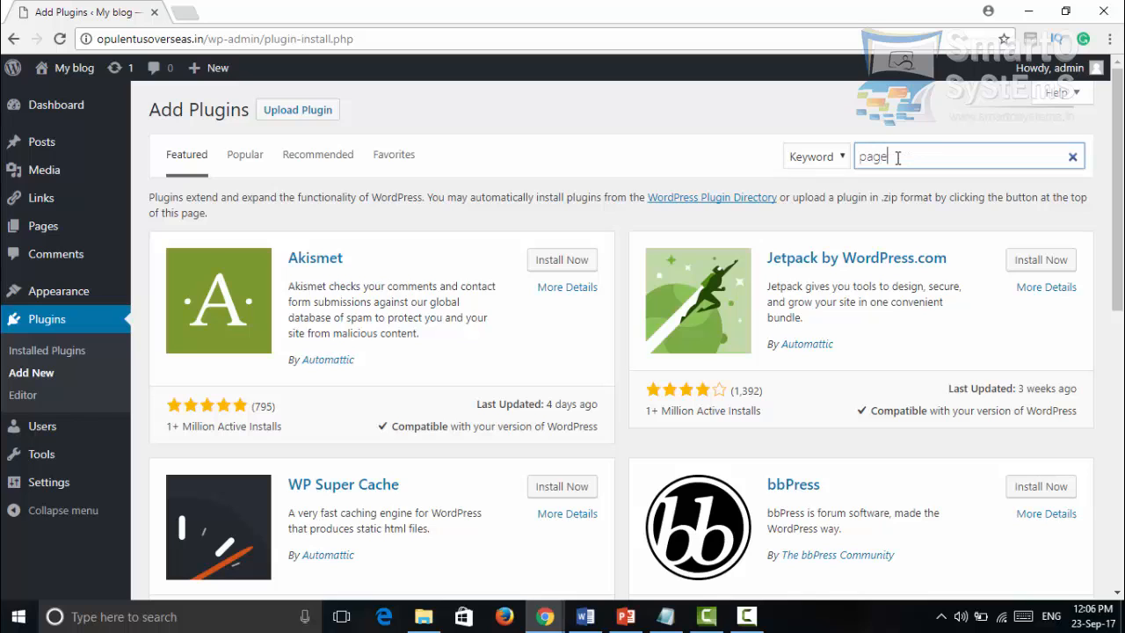
type(" buildw")
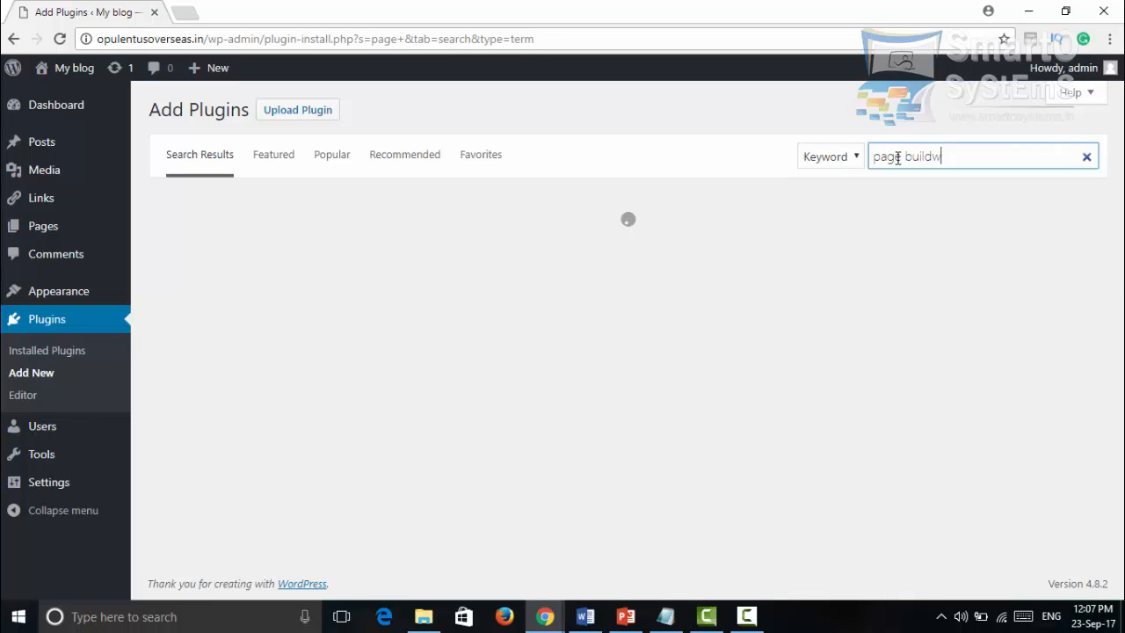
key("BackSpace")
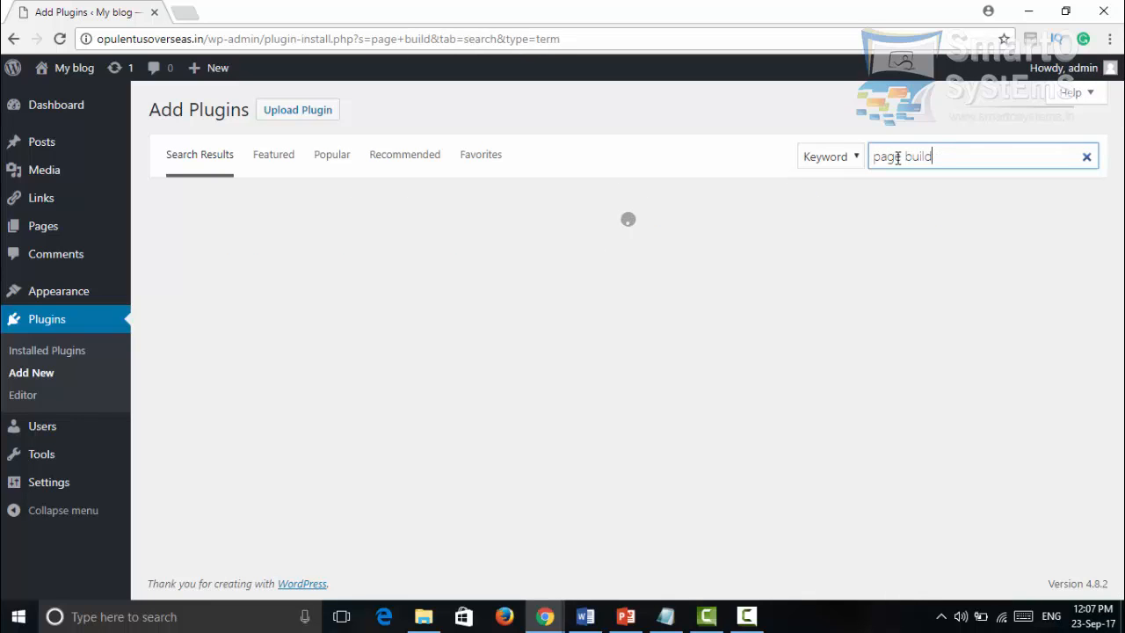
type("er")
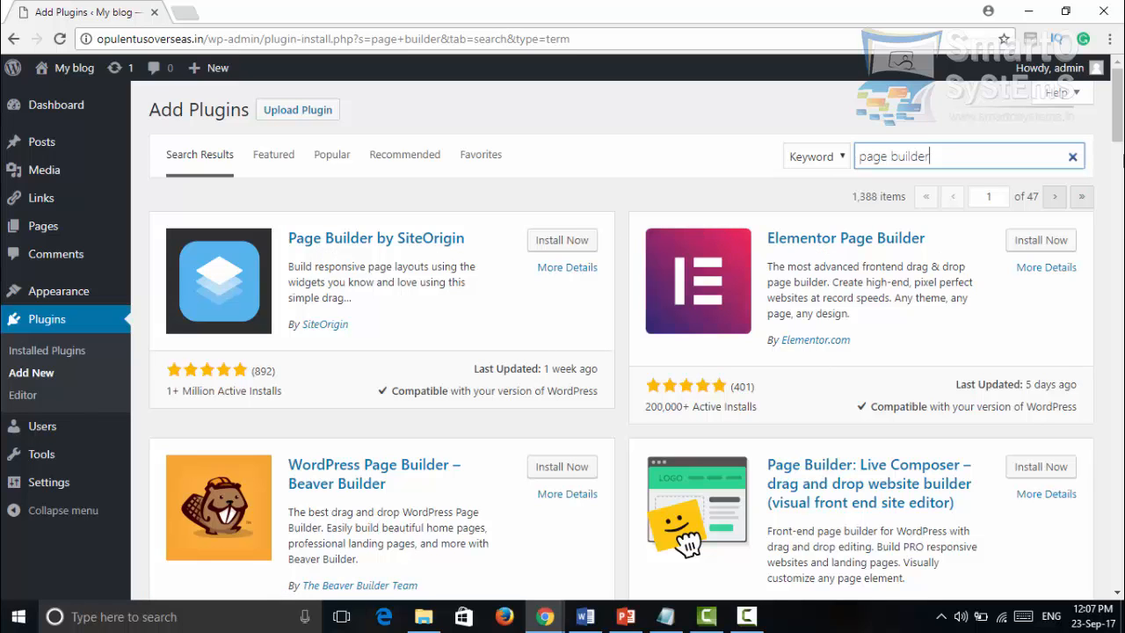
Install the Page Builder by SiteOrigin plugin from the search results and check it in the installed plugins list.
scroll(1122, 156, "down", 3)
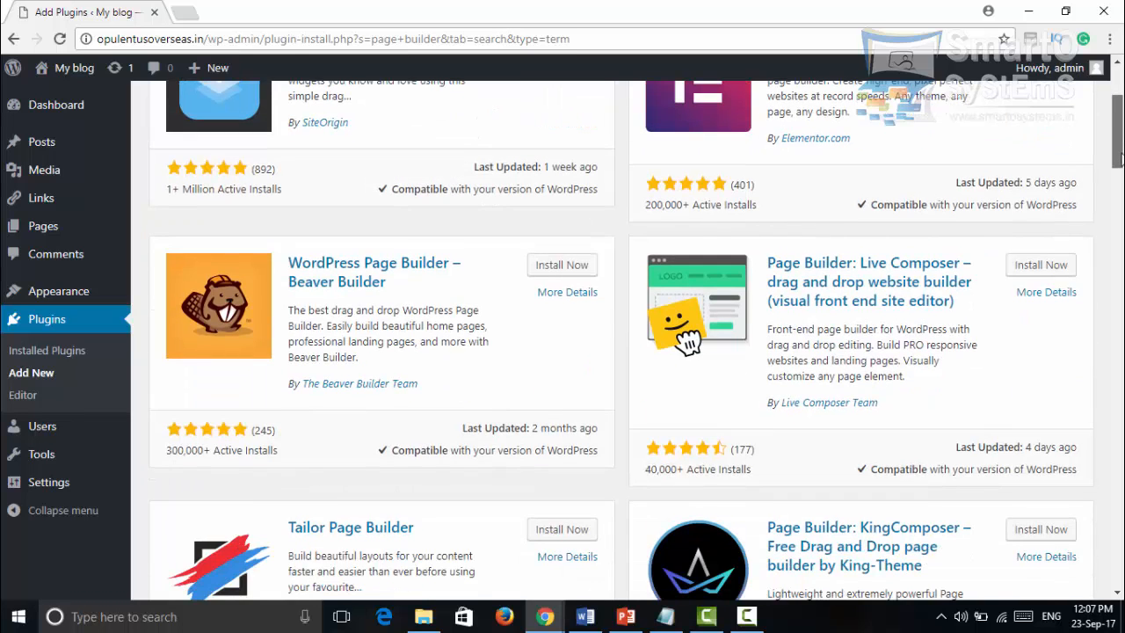
scroll(1122, 156, "down", 4)
scroll(1121, 107, "up", 6)
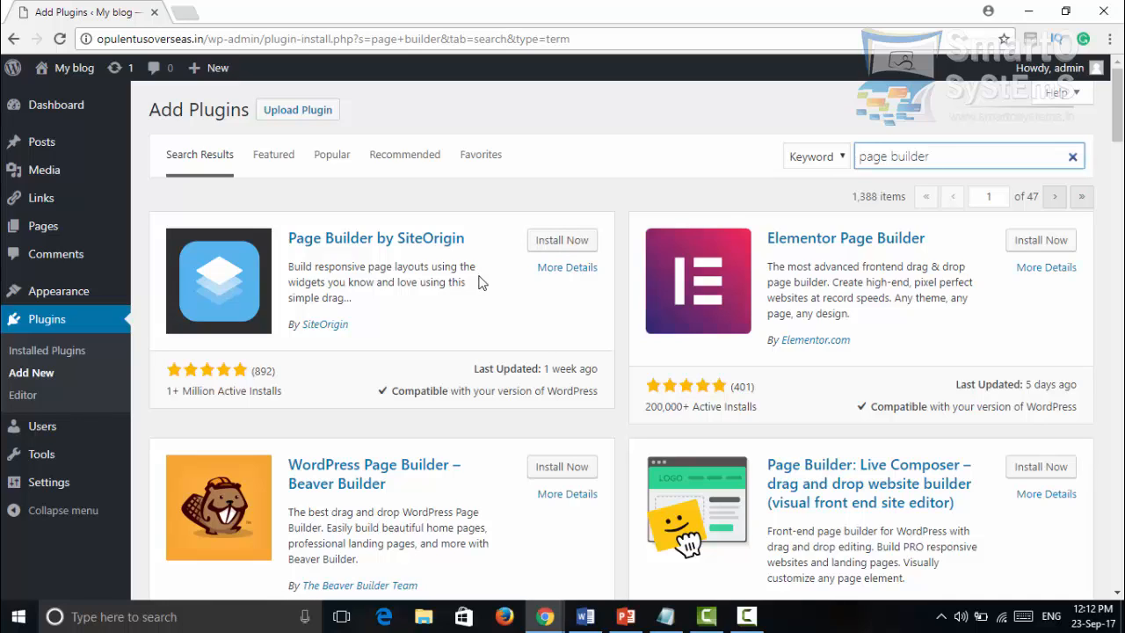
left_click(547, 243)
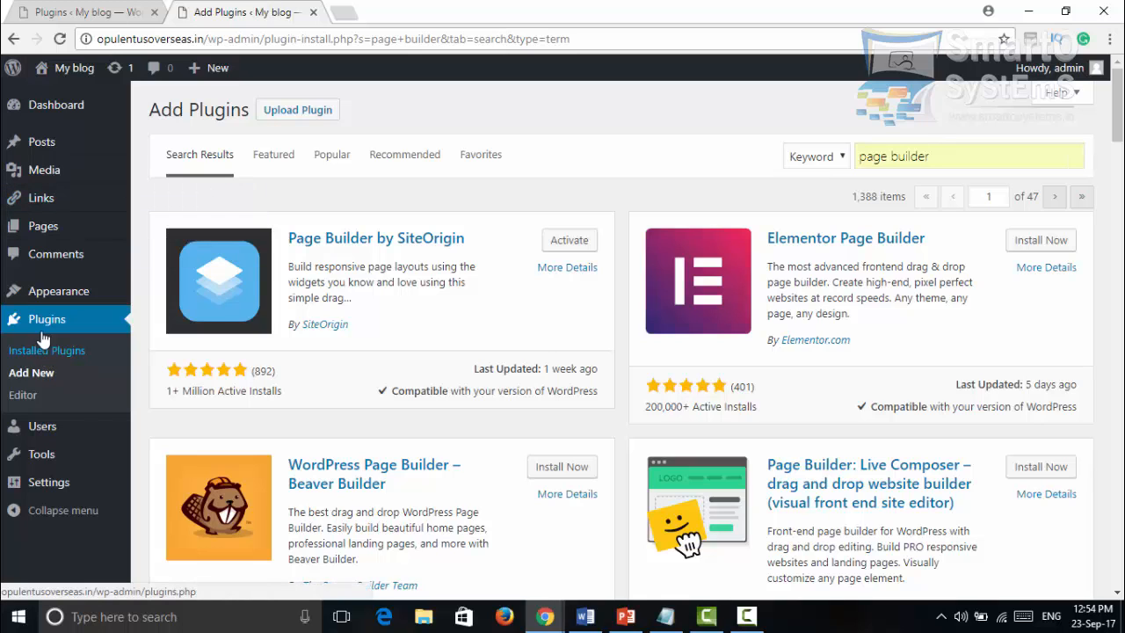
left_click(43, 7)
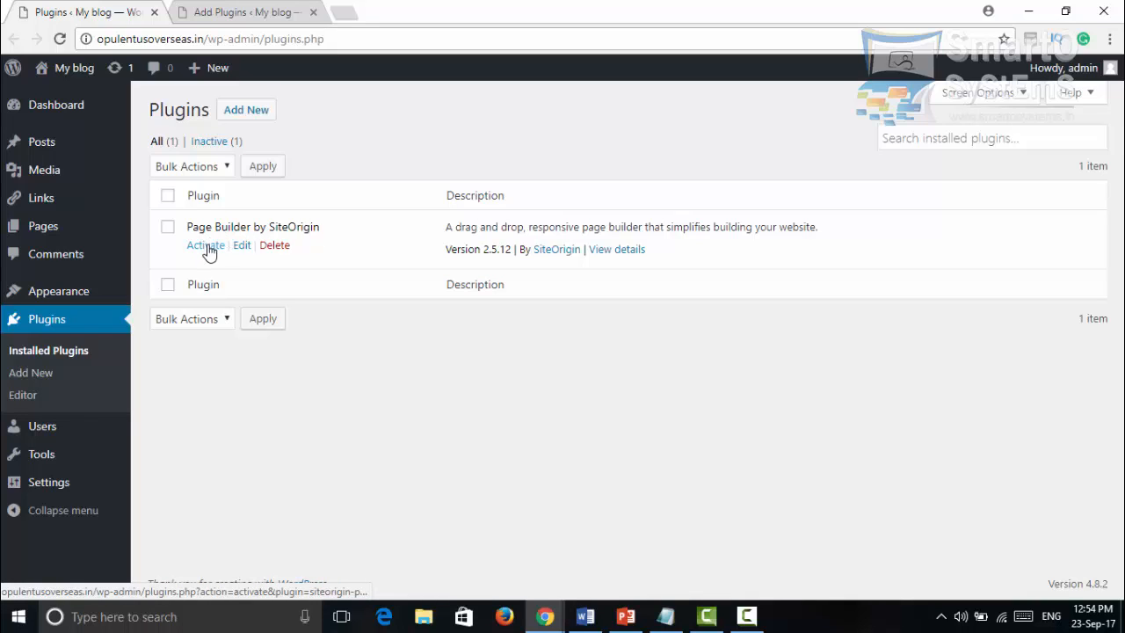
Search the plugin directory for "siteorigin" and install the SiteOrigin Widgets Bundle plugin.
left_click(258, 7)
left_click(951, 153)
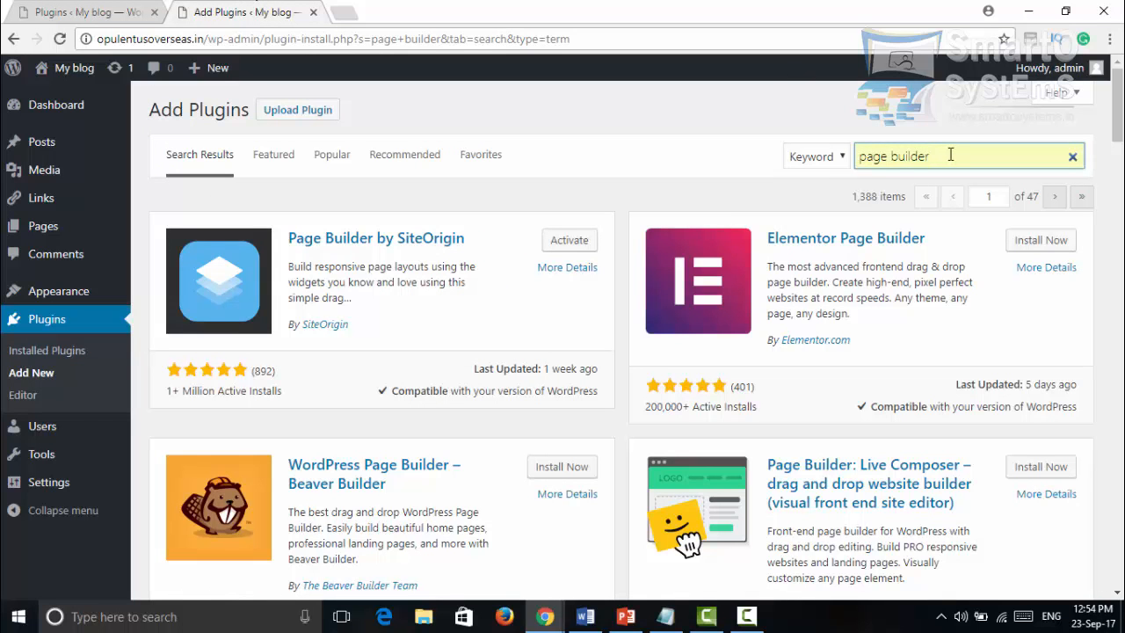
key("BackSpace")
key("BackSpace")
key("BackSpace")
key("BackSpace")
key("BackSpace")
key("BackSpace")
key("BackSpace")
key("BackSpace")
key("BackSpace")
key("BackSpace")
key("BackSpace")
key("BackSpace")
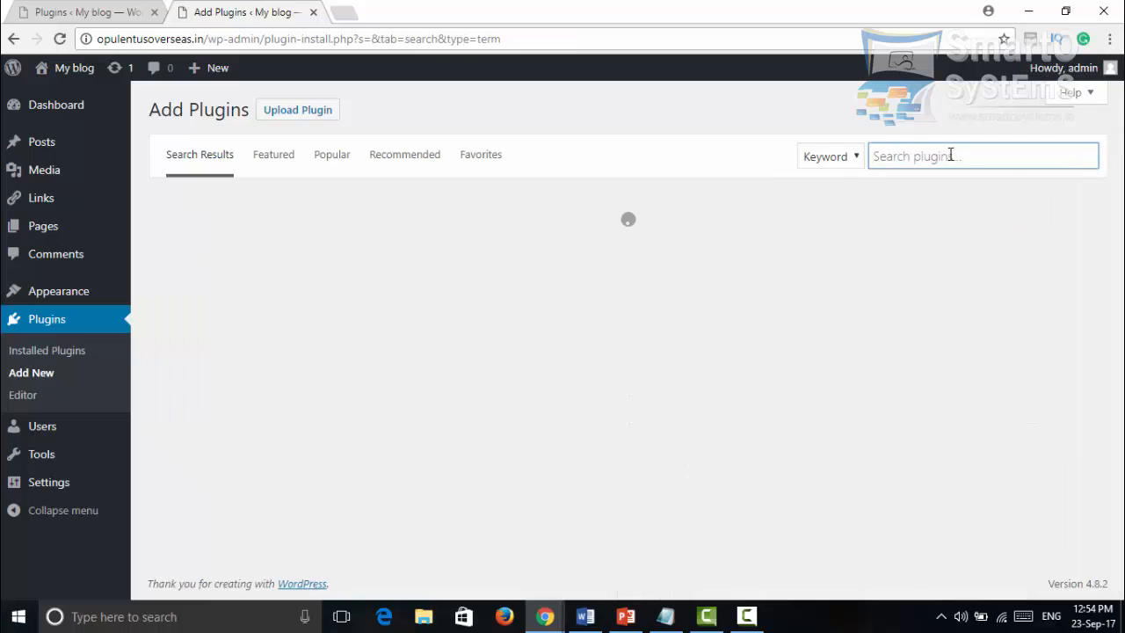
type("siteorigin")
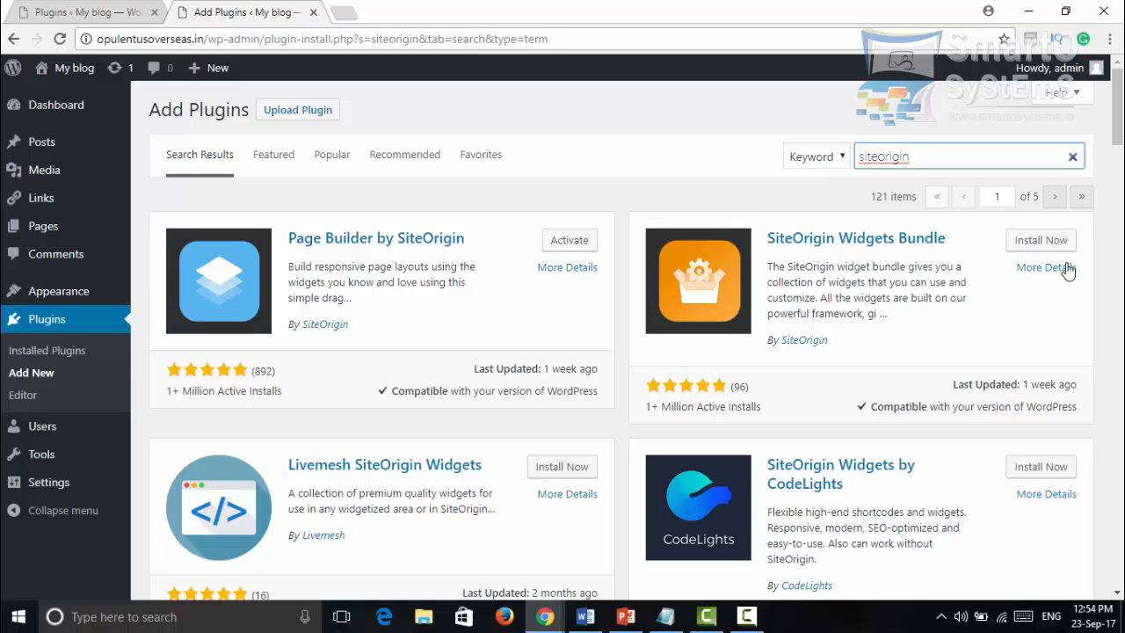
left_click(1050, 251)
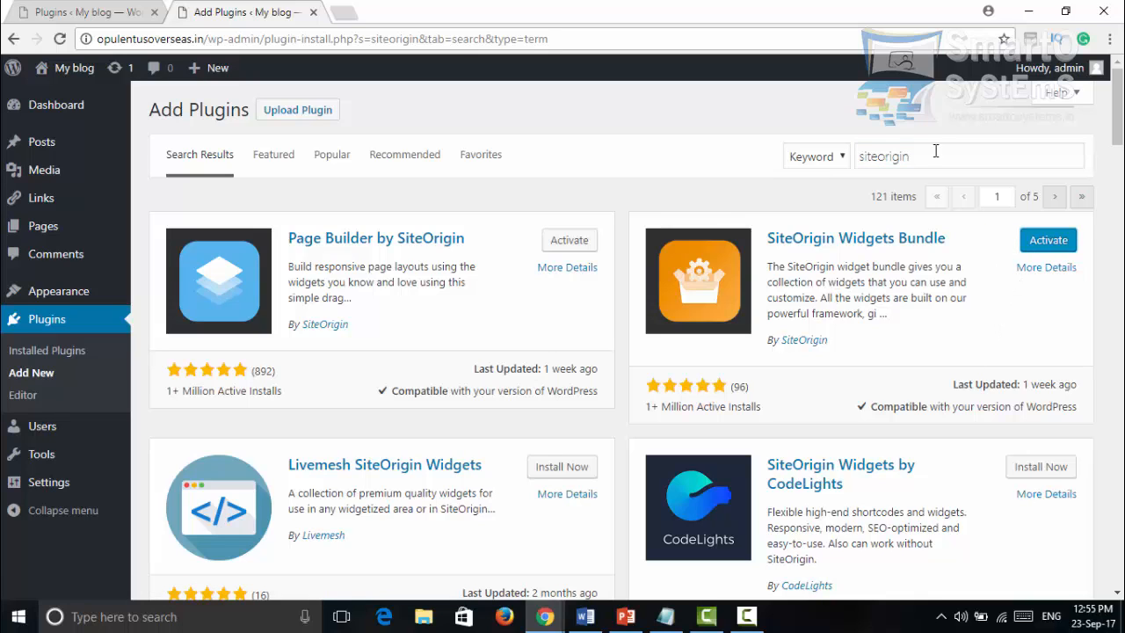
Replace the plugin search term with "contact form".
left_click(938, 149)
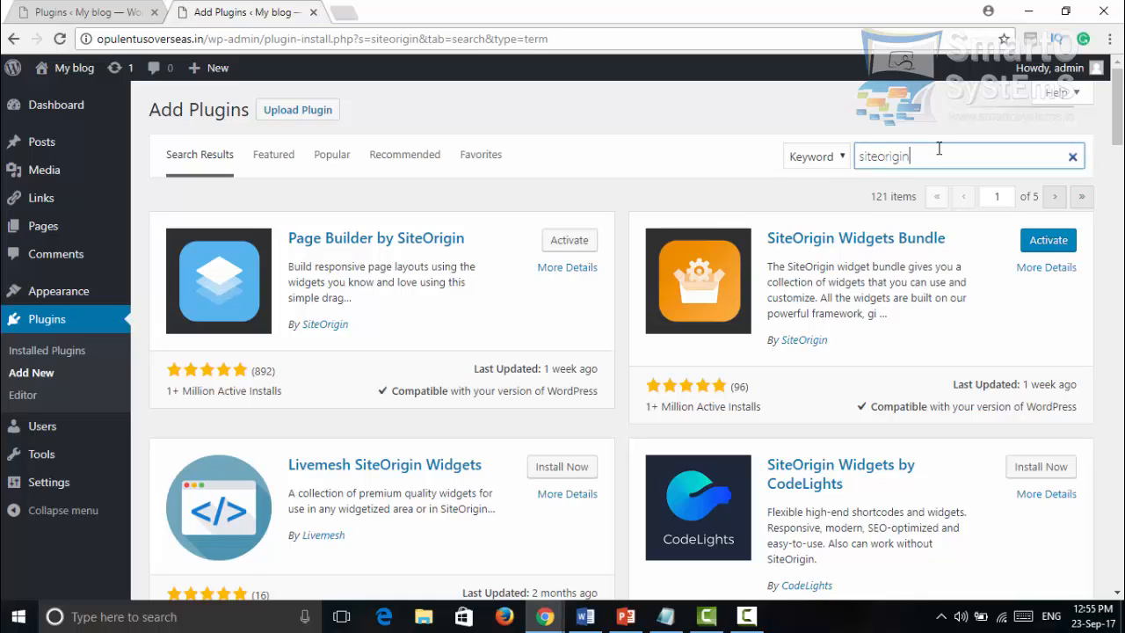
key("BackSpace")
key("BackSpace")
key("BackSpace")
key("BackSpace")
key("BackSpace")
key("BackSpace")
key("BackSpace")
key("BackSpace")
key("BackSpace")
key("BackSpace")
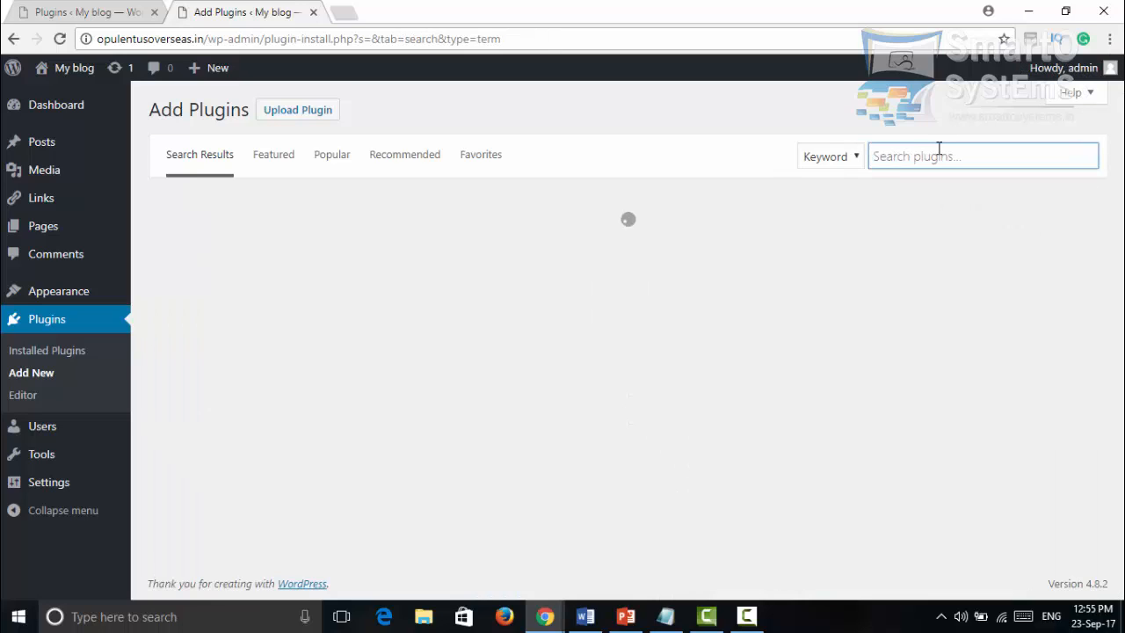
type("c")
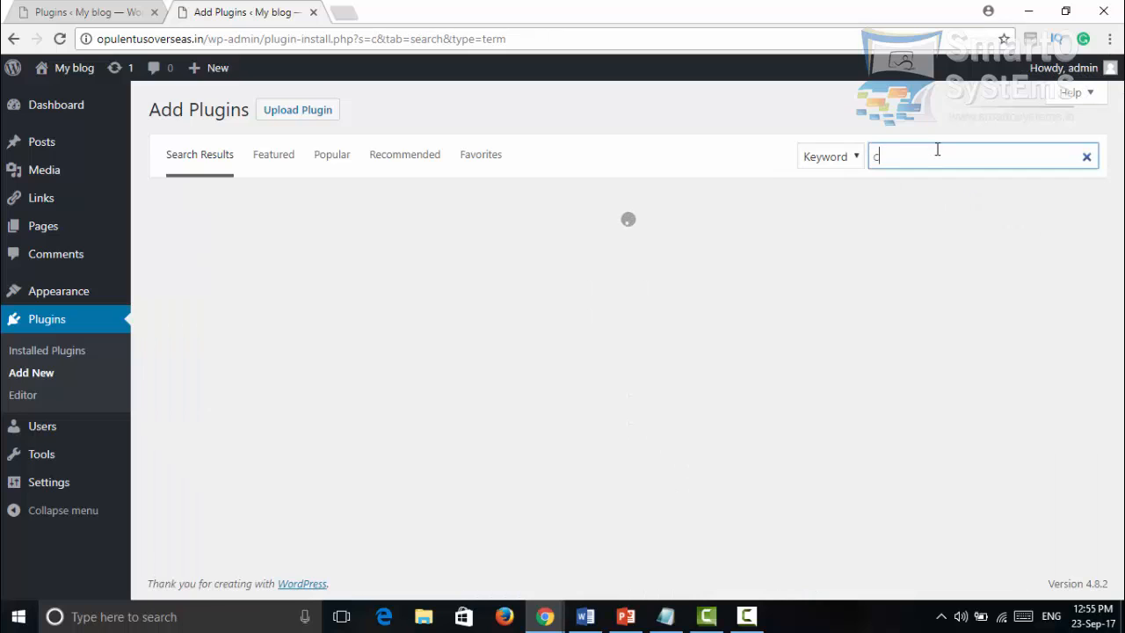
type("ontact form")
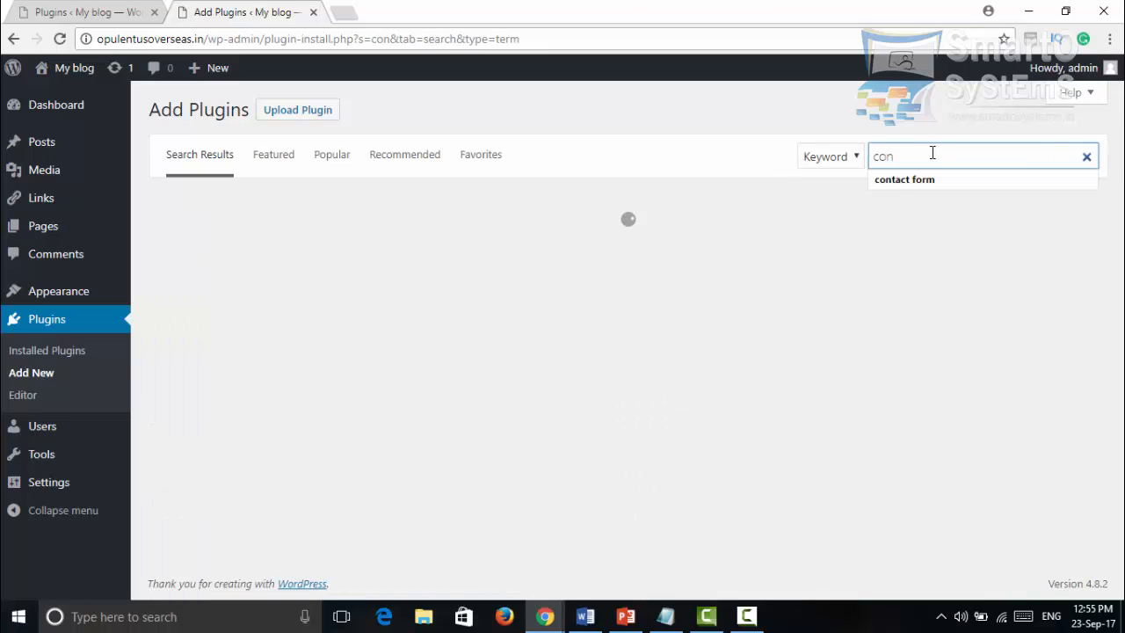
left_click(921, 181)
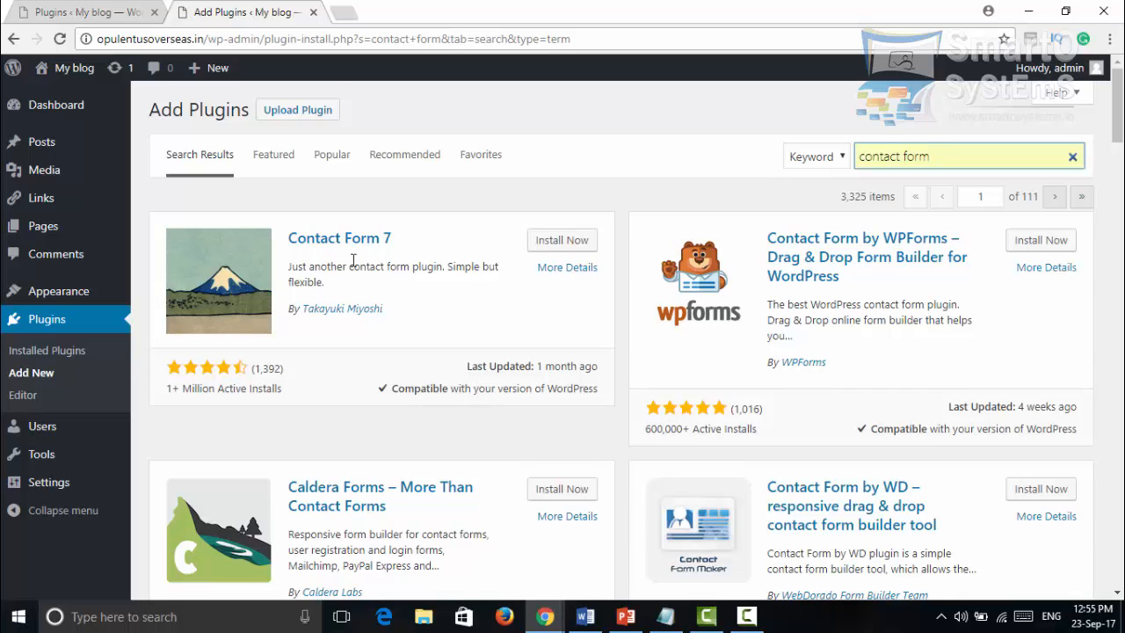
Install and activate the Contact Form 7 plugin, and activate Page Builder by SiteOrigin.
left_click(562, 242)
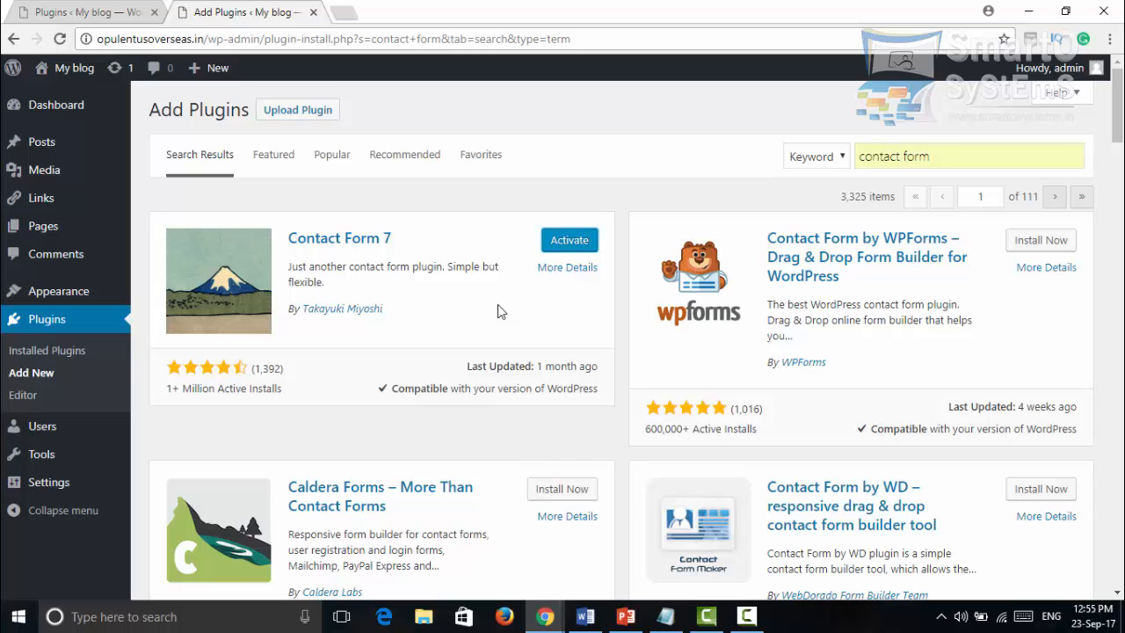
left_click(570, 241)
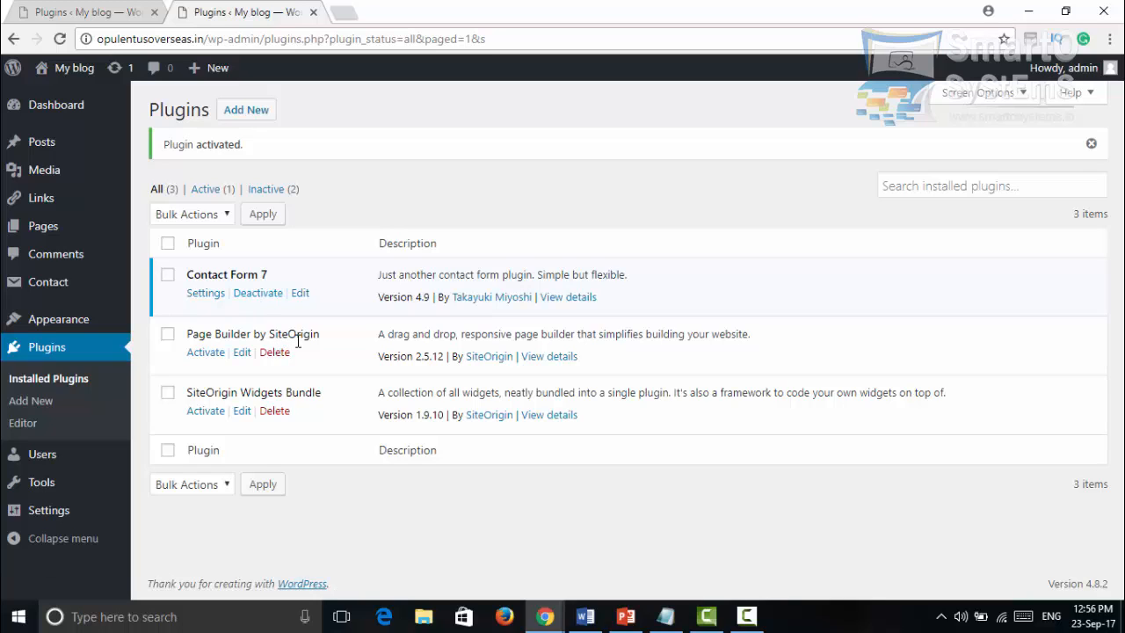
left_click(212, 357)
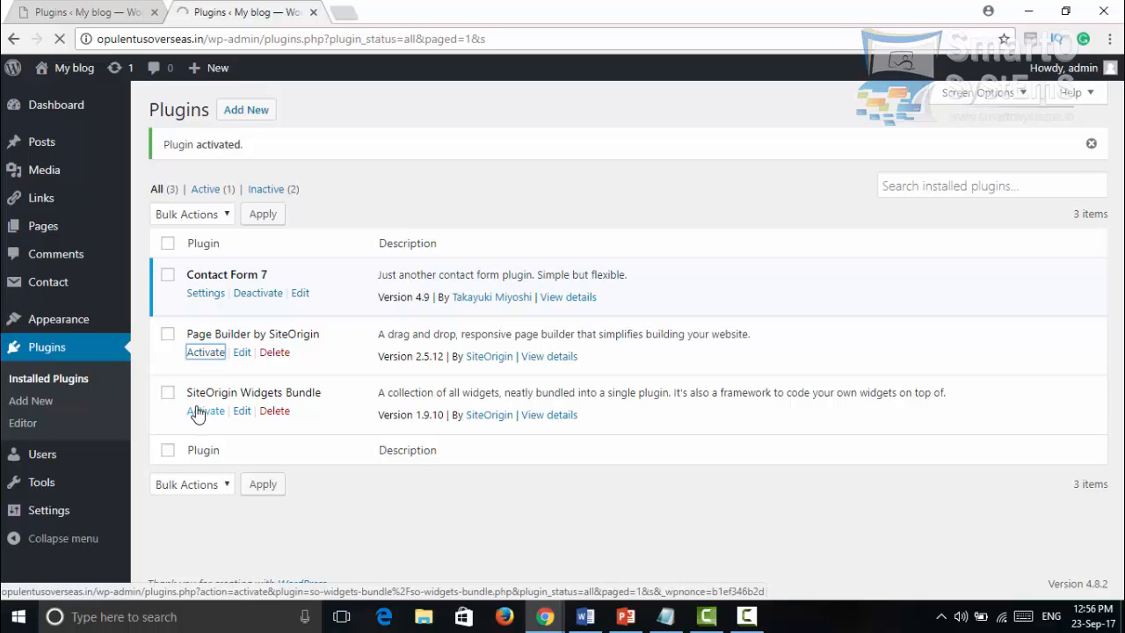